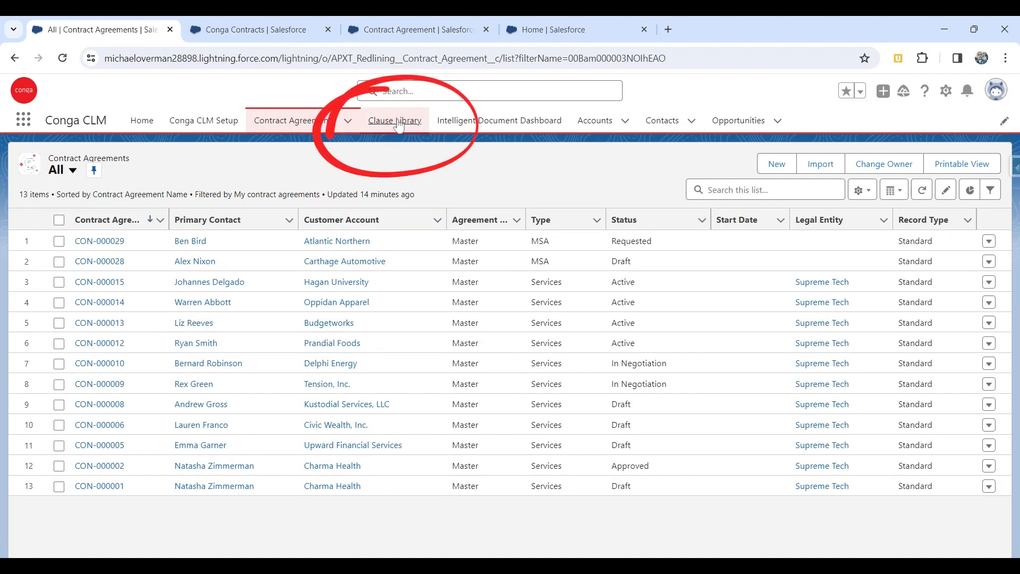
Step: Create and save a new clause type named Administration in the Clause Library
{"action": "left_click", "coordinate": [395, 120]}
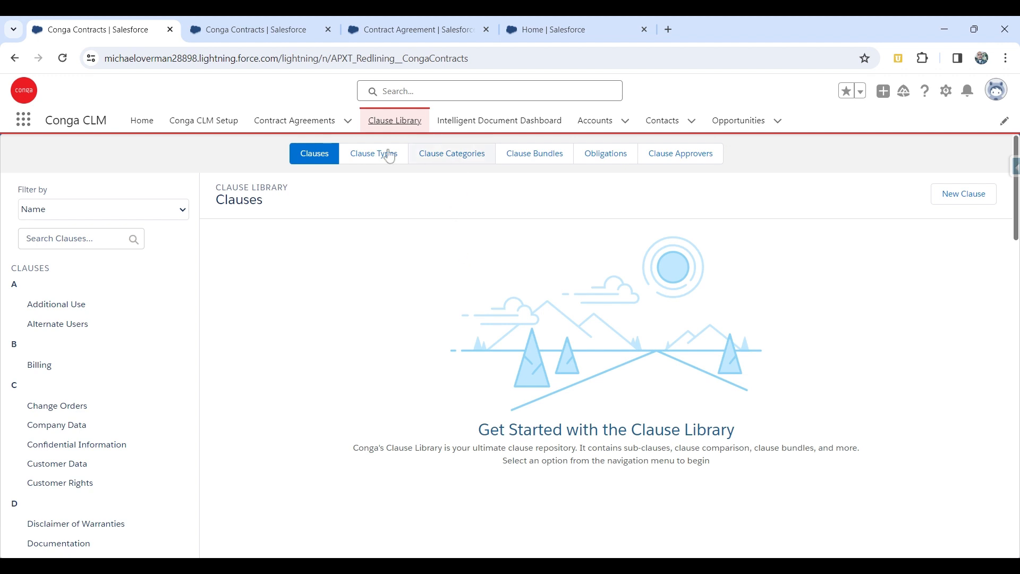
{"action": "left_click", "coordinate": [372, 157]}
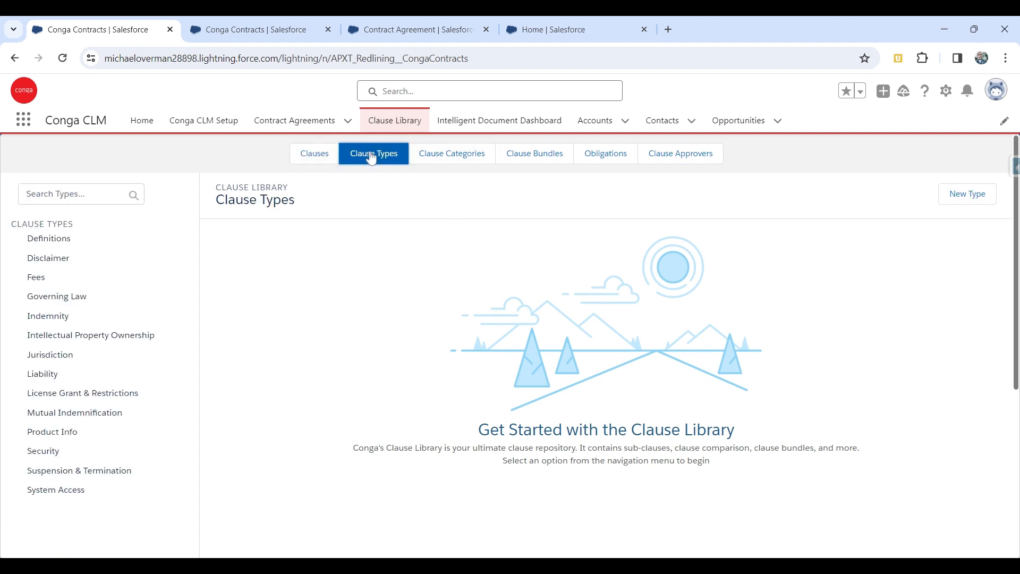
{"action": "left_click", "coordinate": [967, 194]}
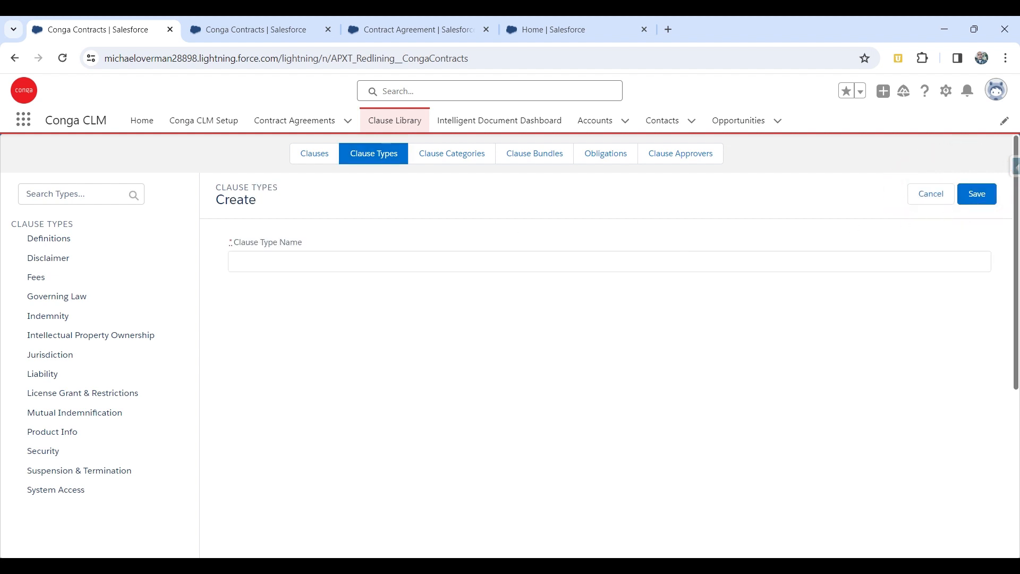
{"action": "left_click", "coordinate": [609, 261]}
{"action": "type", "text": "Admi"}
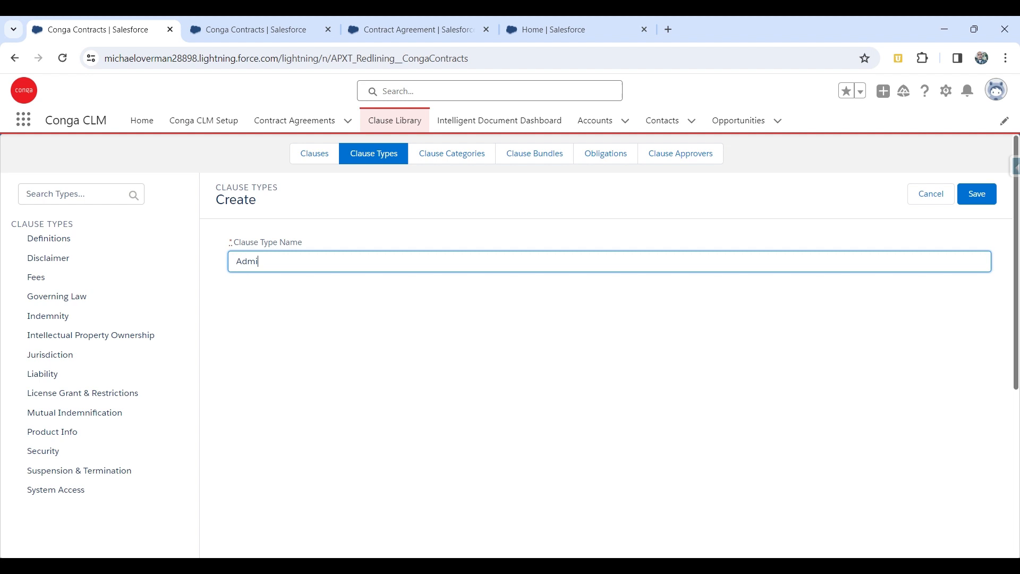
{"action": "type", "text": "nistration"}
{"action": "left_click", "coordinate": [977, 194]}
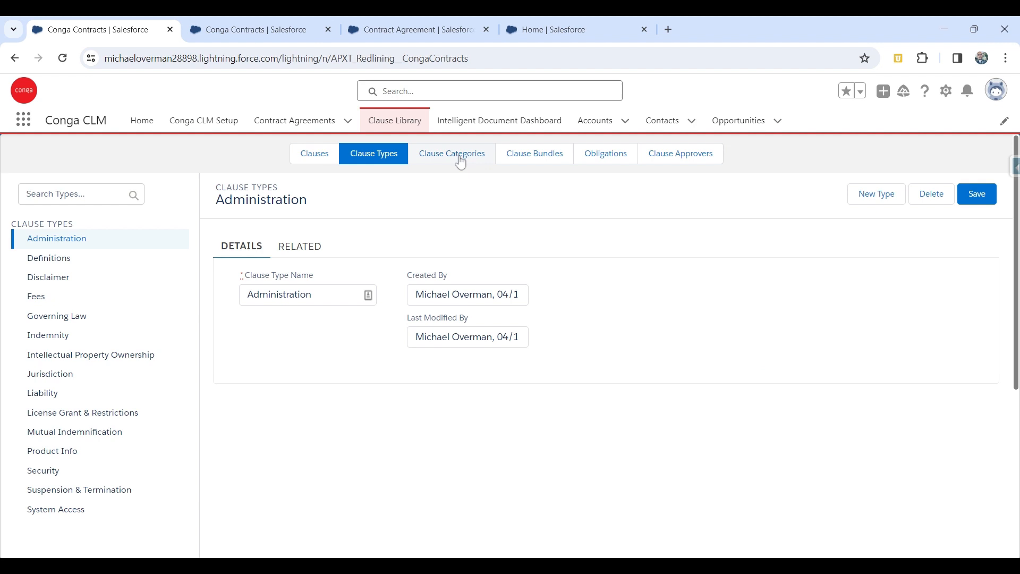
Step: Create and save a new clause category named MSA under Clause Categories
{"action": "left_click", "coordinate": [460, 160]}
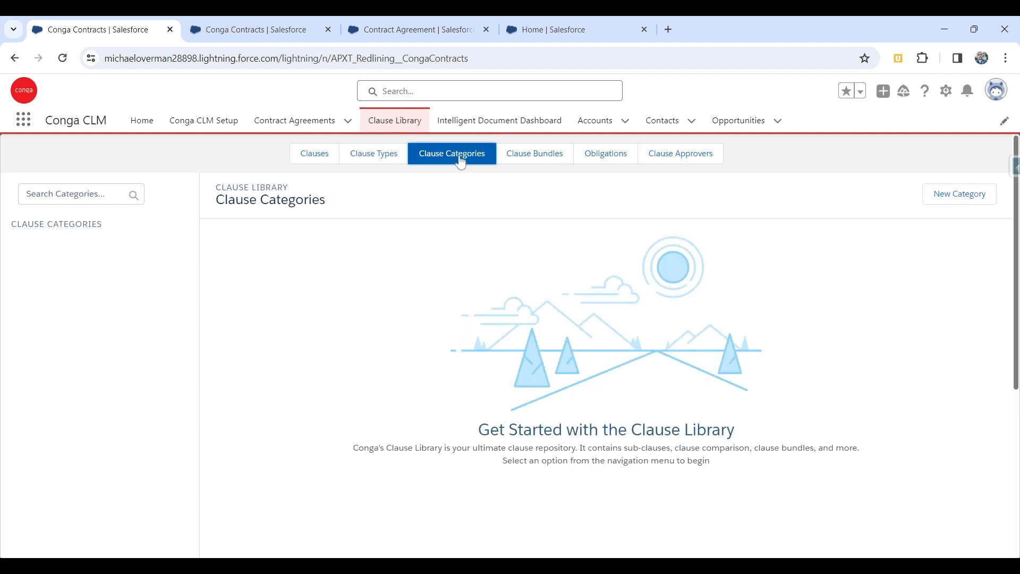
{"action": "left_click", "coordinate": [962, 197]}
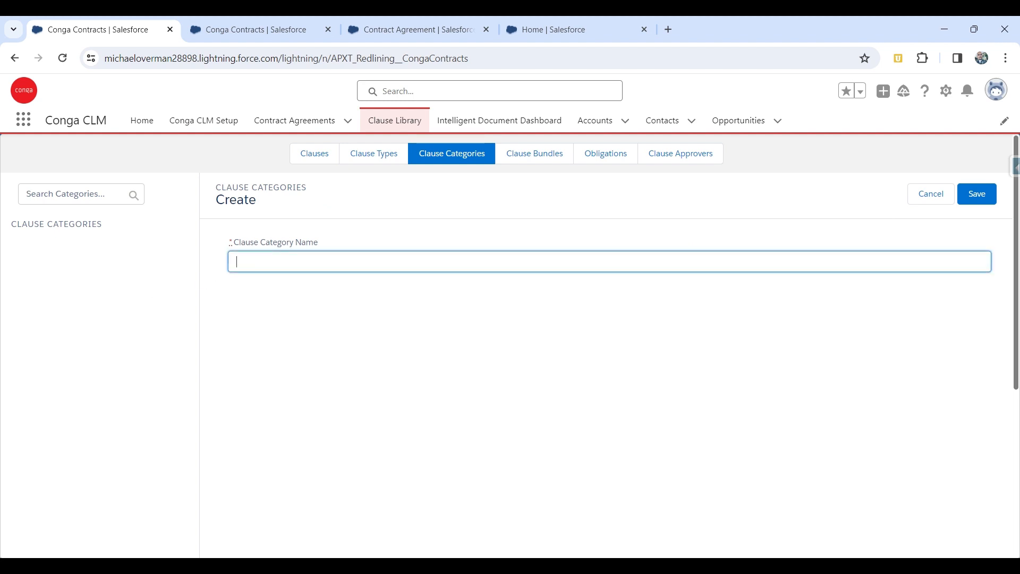
{"action": "type", "text": "MSA"}
{"action": "left_click", "coordinate": [977, 194]}
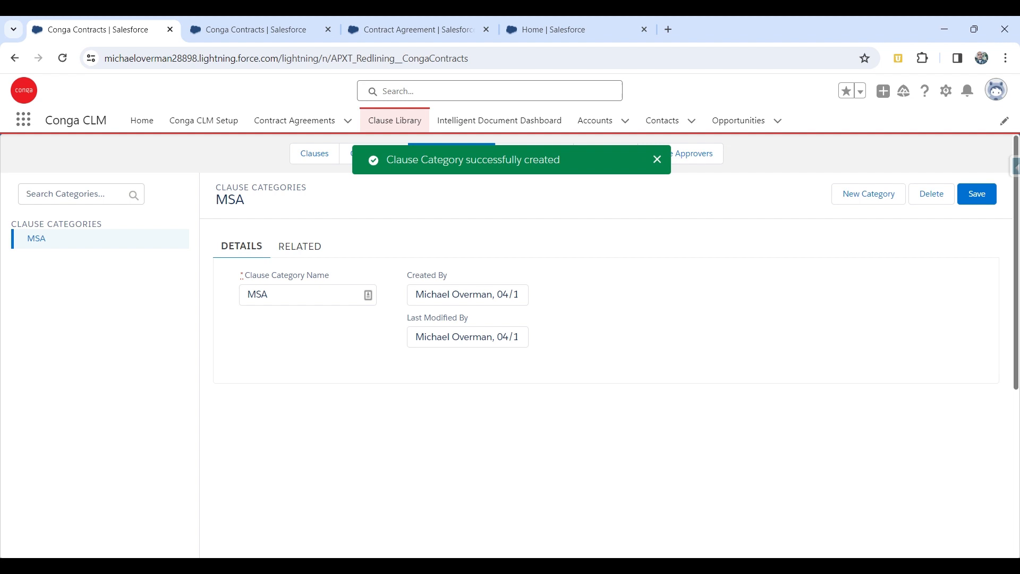
Step: Start a new clause named Authority with clause type Administration and clause category MSA
{"action": "left_click", "coordinate": [303, 160]}
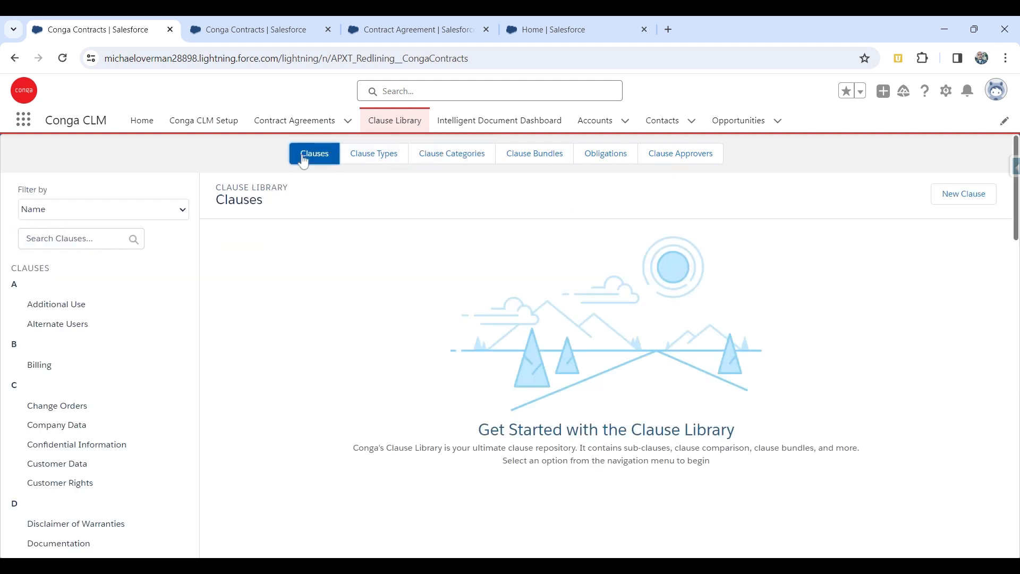
{"action": "left_click", "coordinate": [962, 197]}
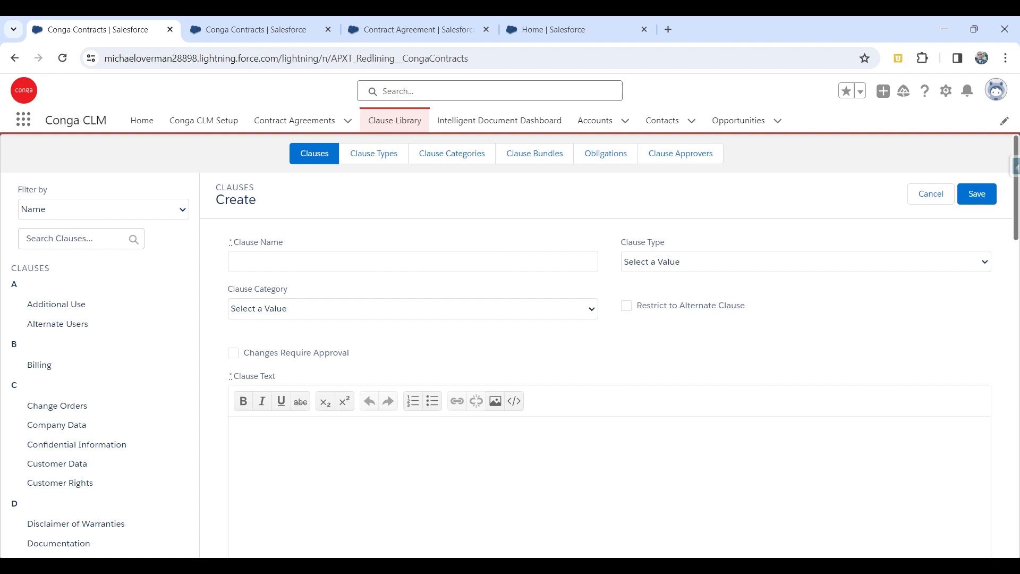
{"action": "key", "text": "Tab"}
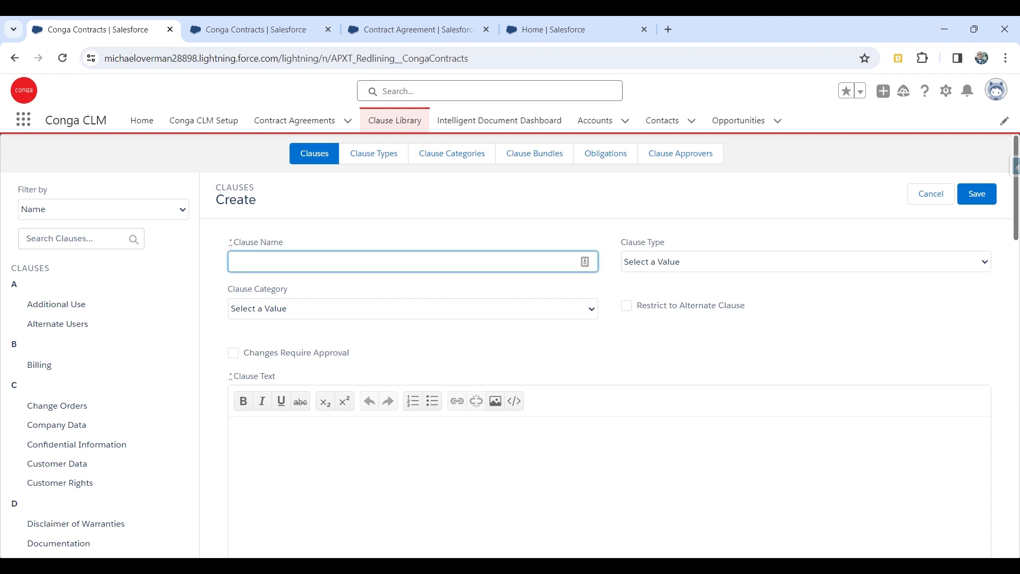
{"action": "type", "text": "Authority"}
{"action": "key", "text": "Tab"}
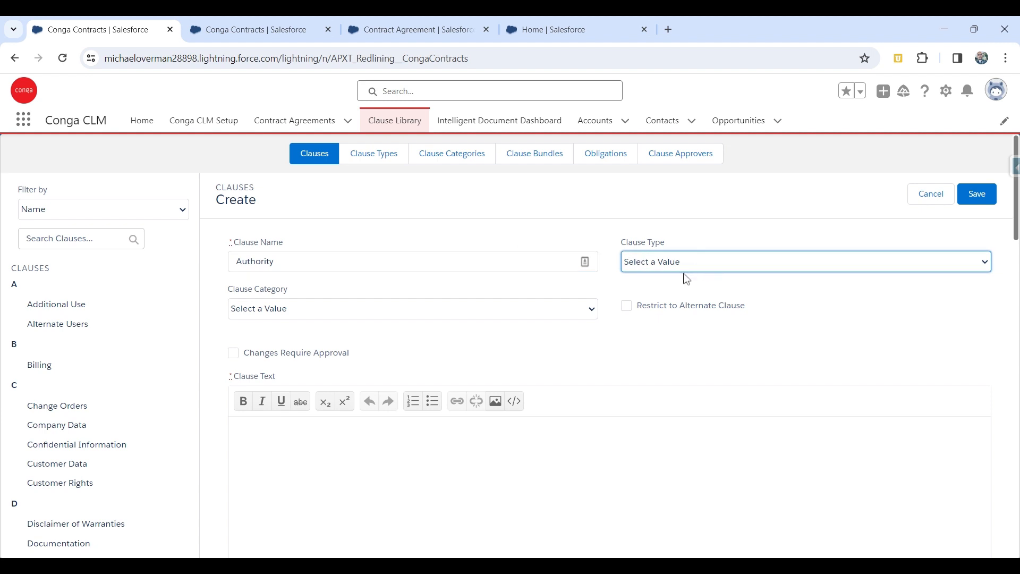
{"action": "key", "text": "Down"}
{"action": "left_click", "coordinate": [302, 309]}
{"action": "key", "text": "Down"}
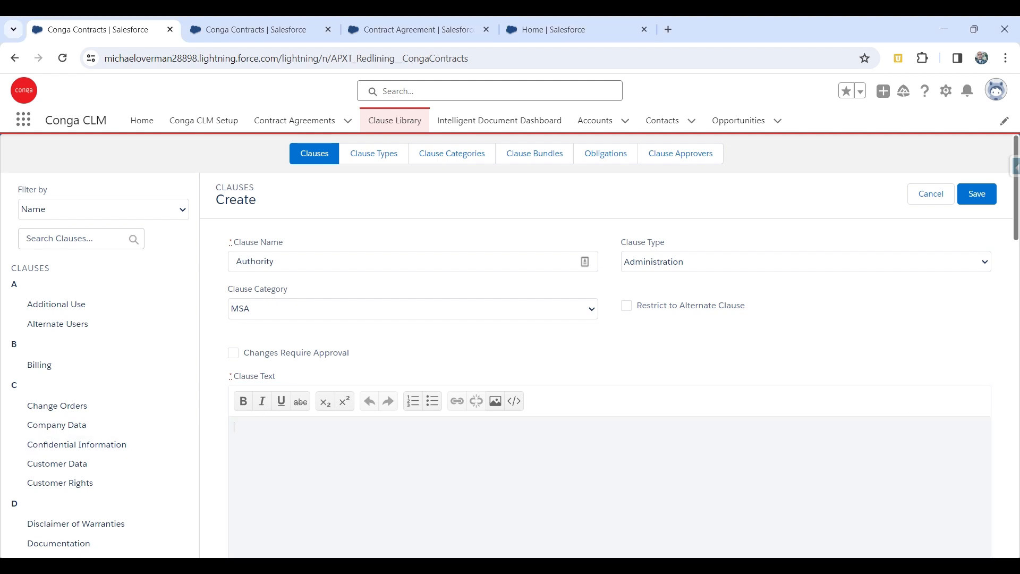
Step: Paste the authority paragraph into the clause text and save the Authority clause
{"action": "type", "text": "Authority. The Company represents and warrants that the undersigned has the authority to act on behalf of the Company and to bind the Company and all who may claim through it to the terms and conditions of this Agreement. Employee represents and warrants that he has the capacity to act on his own behalf and on behalf of all who might claim through him to bind them to the terms and conditions of this Agreement. Each Party warrants and represents that there are no liens or claims of lien or assignments in law or equity or otherwise of or against any of the claims or causes of action released herein."}
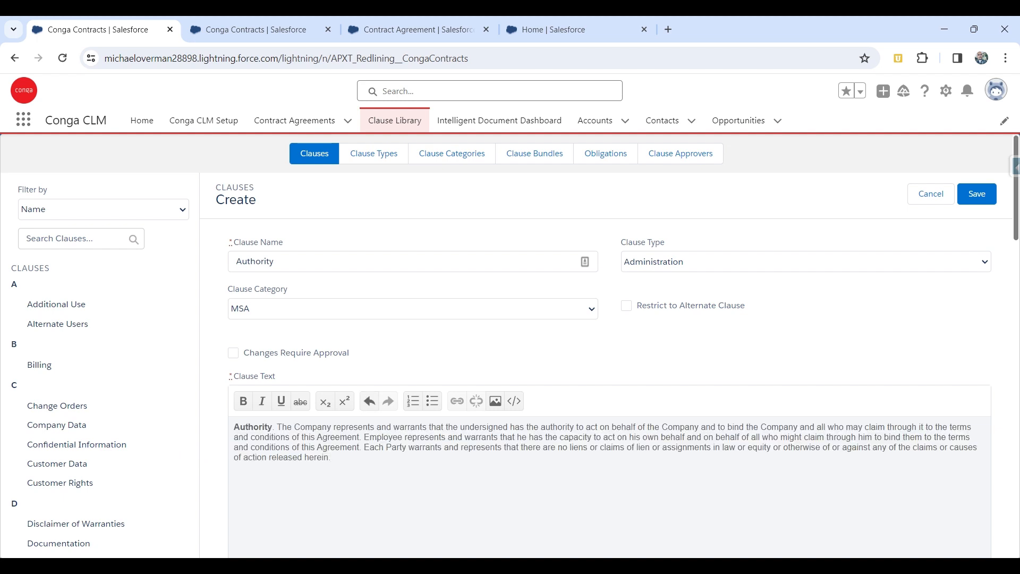
{"action": "scroll", "coordinate": [558, 372], "scroll_direction": "down", "scroll_amount": 2}
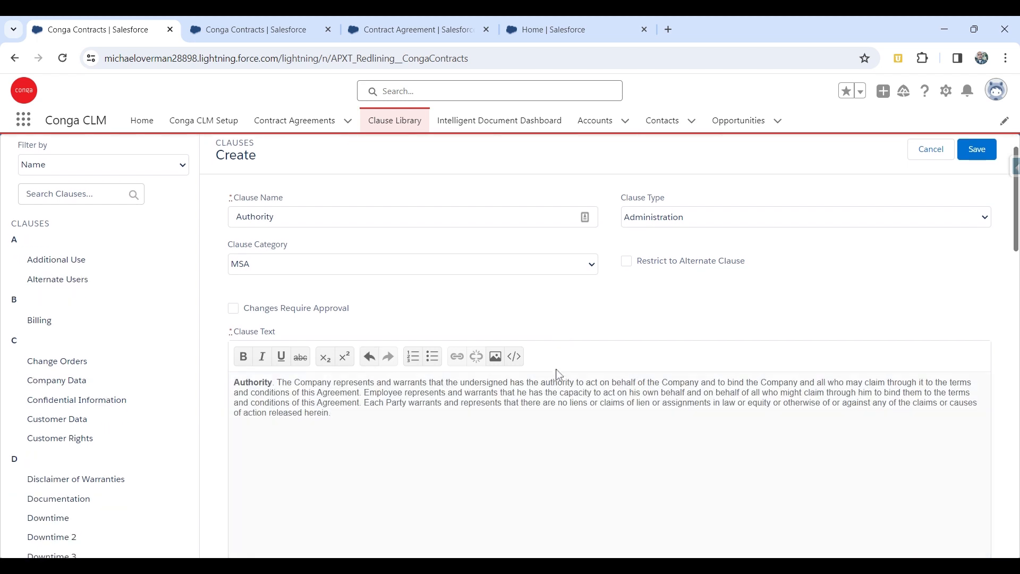
{"action": "scroll", "coordinate": [558, 372], "scroll_direction": "down", "scroll_amount": 3}
{"action": "scroll", "coordinate": [558, 372], "scroll_direction": "down", "scroll_amount": 3}
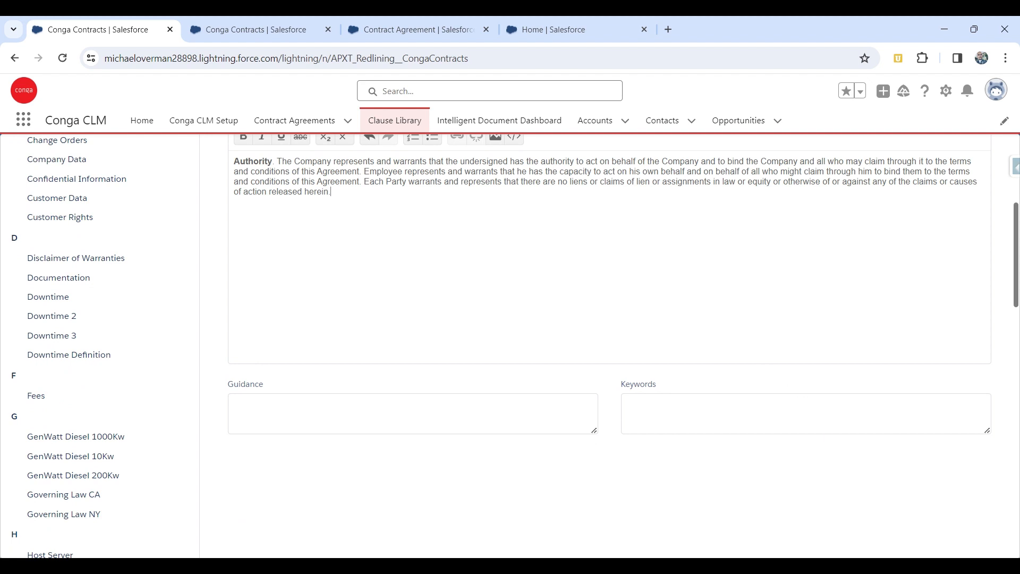
{"action": "scroll", "coordinate": [742, 394], "scroll_direction": "up", "scroll_amount": 3}
{"action": "scroll", "coordinate": [742, 395], "scroll_direction": "up", "scroll_amount": 3}
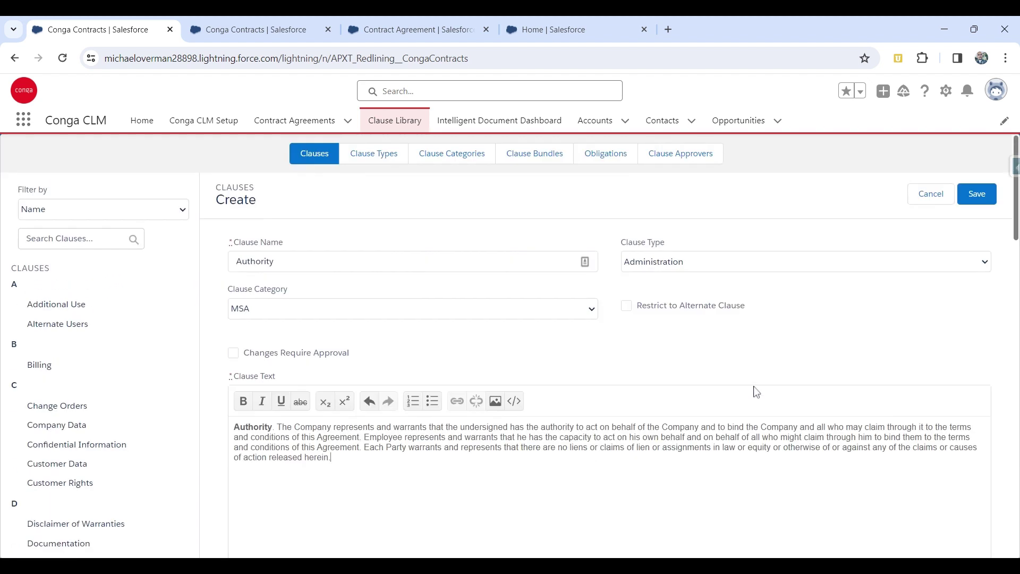
{"action": "left_click", "coordinate": [978, 196]}
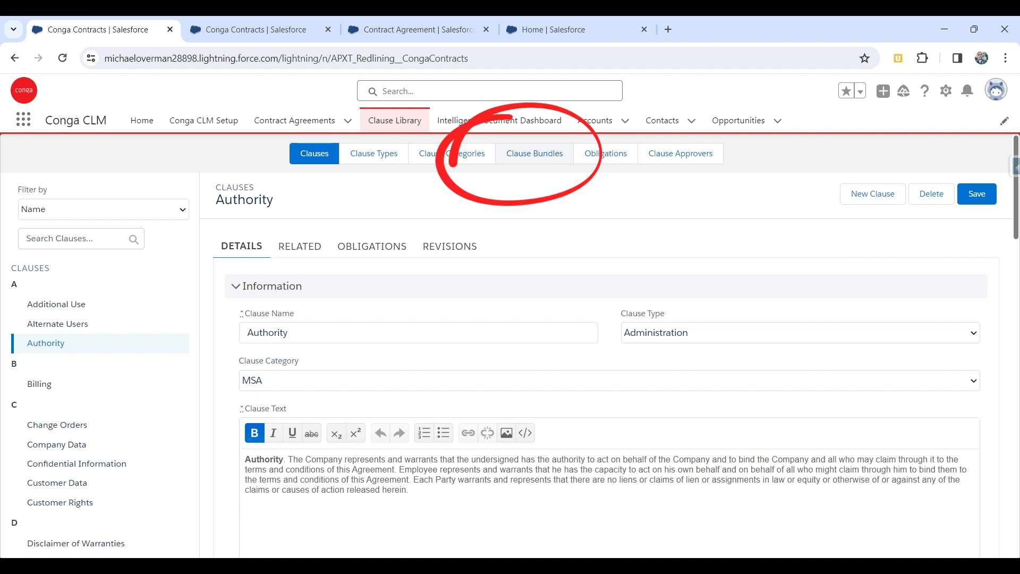
Step: View the MSA Terms and Conditions clause bundle, then go to the Contract Agreements list
{"action": "left_click", "coordinate": [536, 155]}
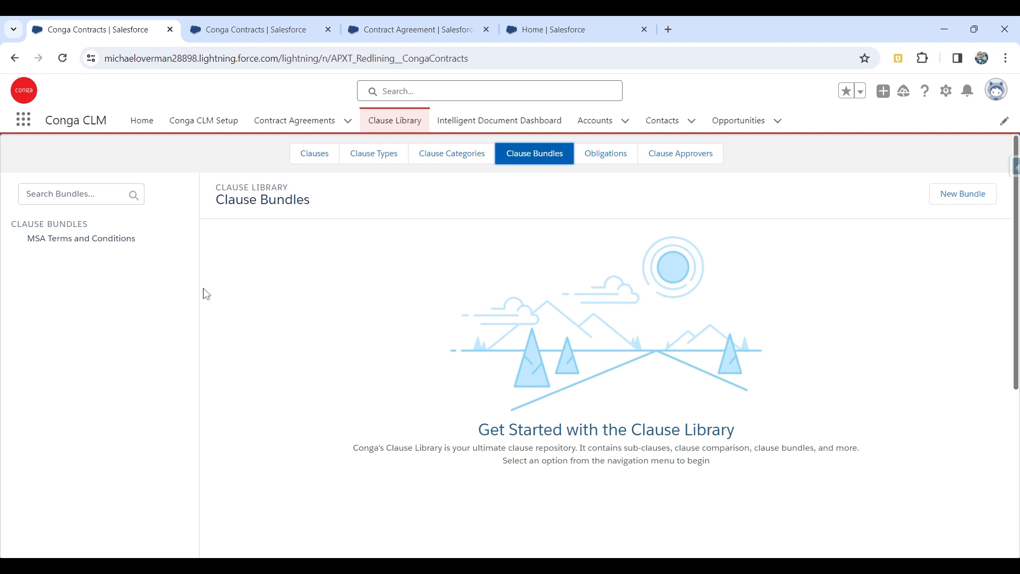
{"action": "left_click", "coordinate": [293, 120]}
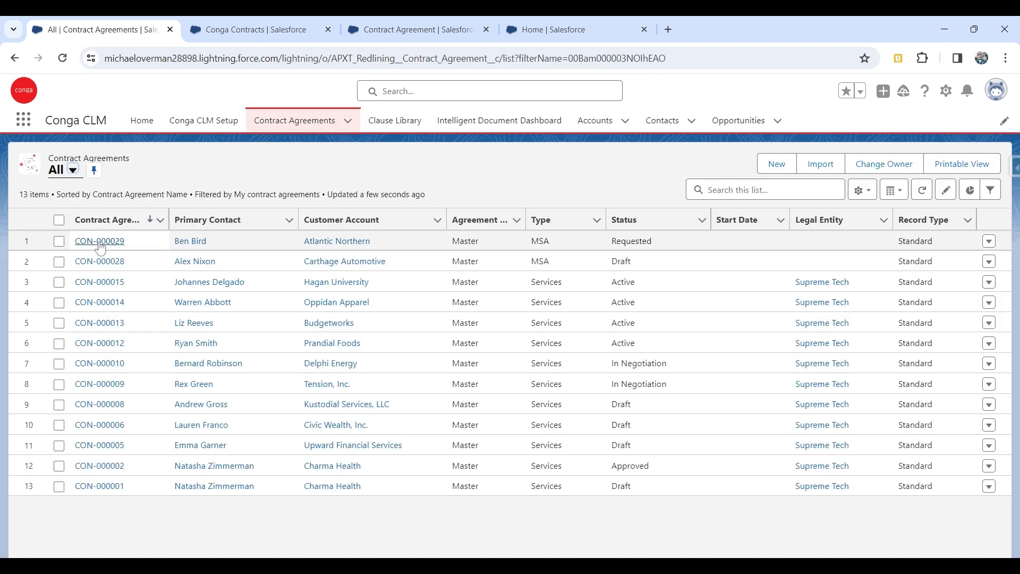
Step: Add the MSA Terms and Conditions clause bundle to contract agreement CON-000029 and save
{"action": "left_click", "coordinate": [99, 240]}
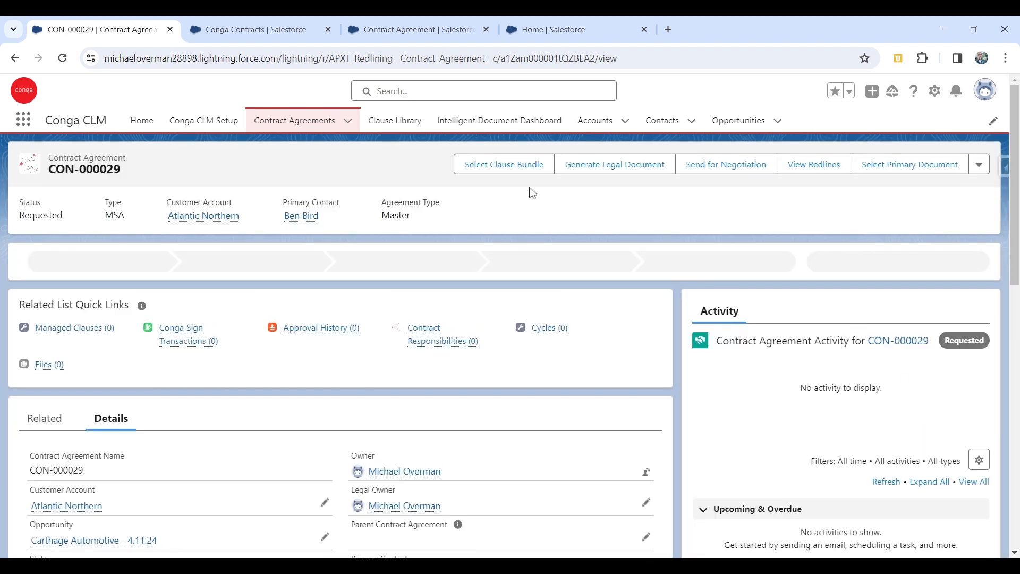
{"action": "left_click", "coordinate": [505, 164]}
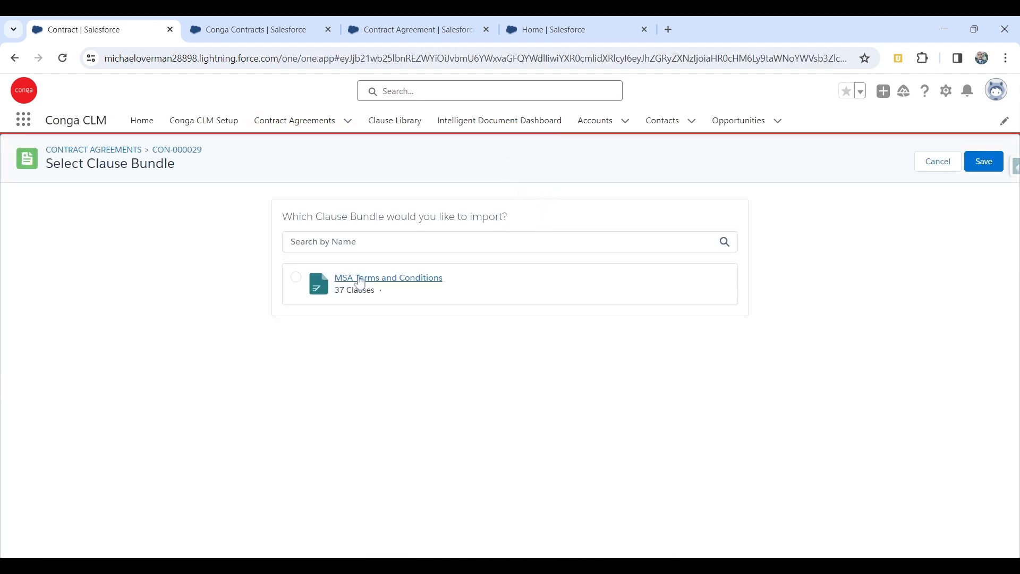
{"action": "left_click", "coordinate": [295, 278]}
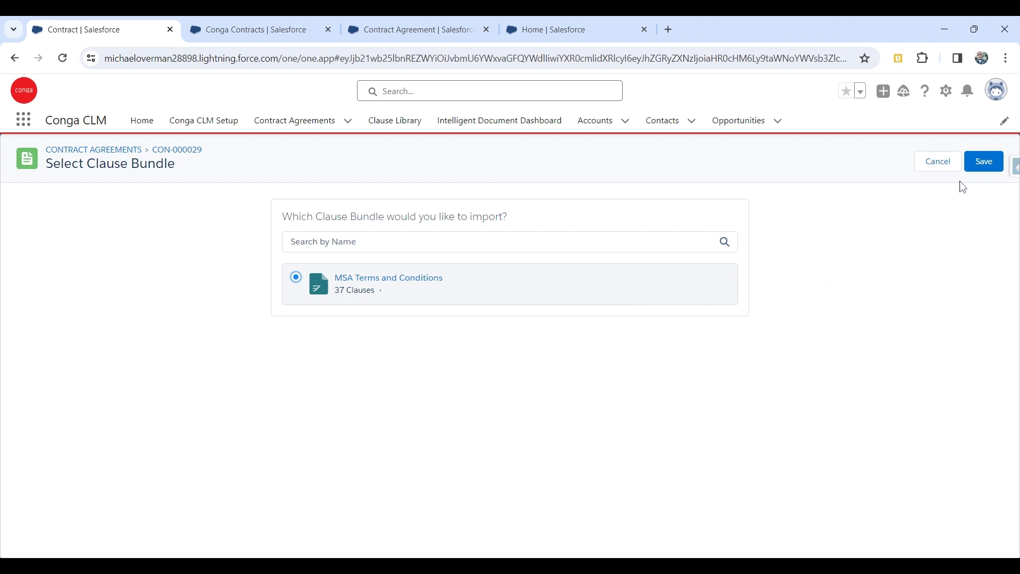
{"action": "left_click", "coordinate": [984, 162]}
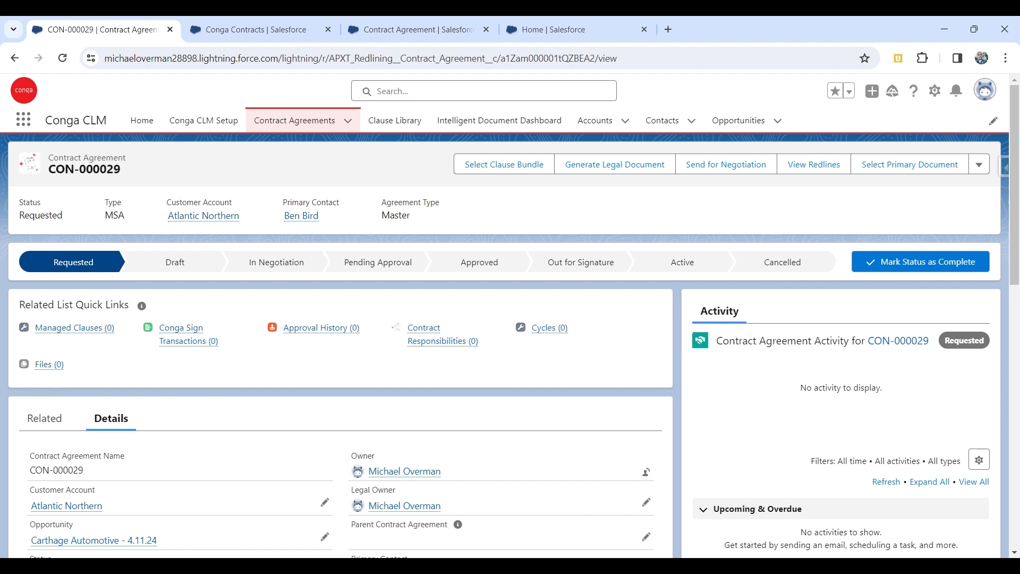
Step: Reload CON-000029 and view its full Managed Clauses list of 37 bundle clauses
{"action": "key", "text": "F5"}
{"action": "left_click", "coordinate": [80, 327]}
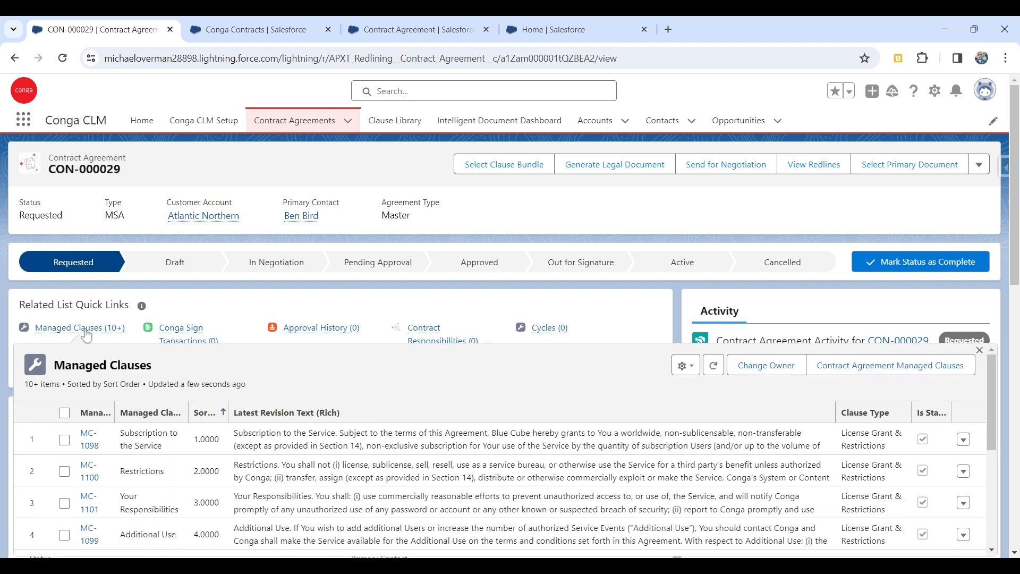
{"action": "left_click", "coordinate": [85, 329]}
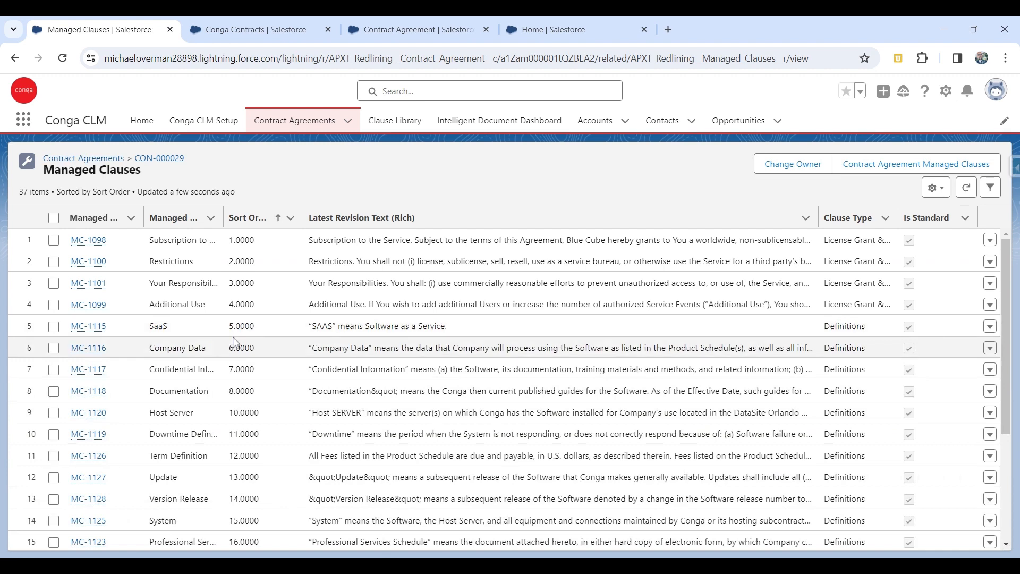
Step: Go back to the Clause Library to see the Authority clause in the Clauses list
{"action": "left_click", "coordinate": [387, 121]}
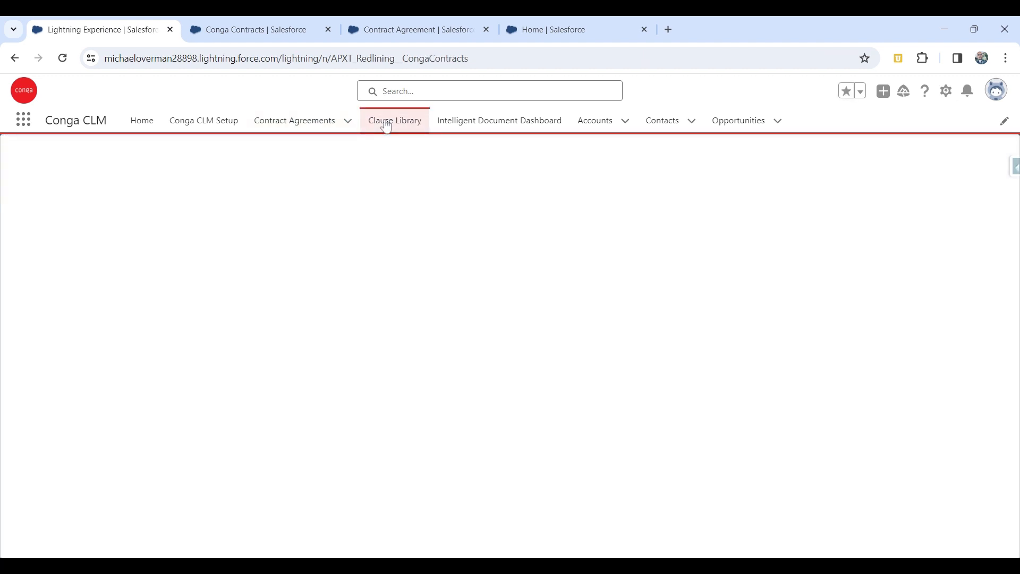